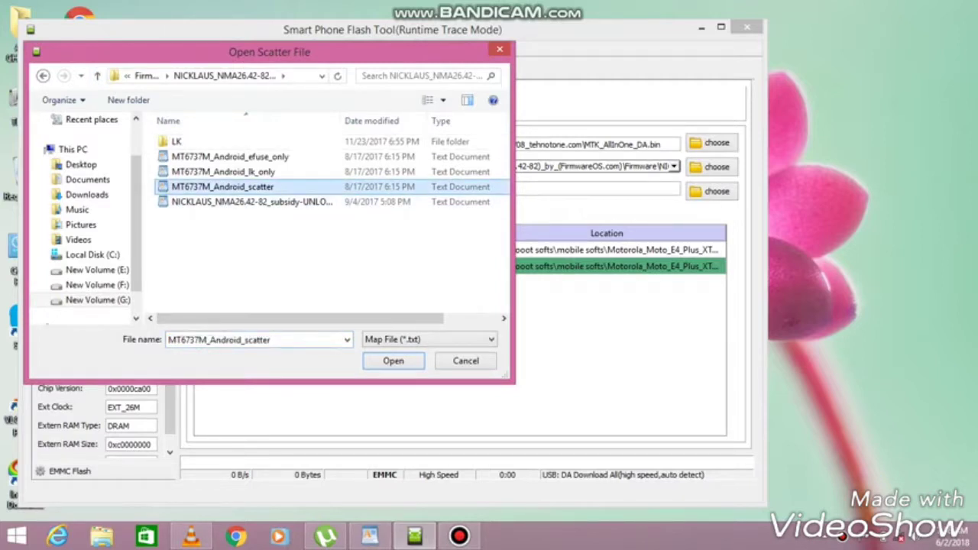
- Load the MT6737M_Android_scatter file as the scatter-loading file and start the Download Only flash with all partitions
key("Return")
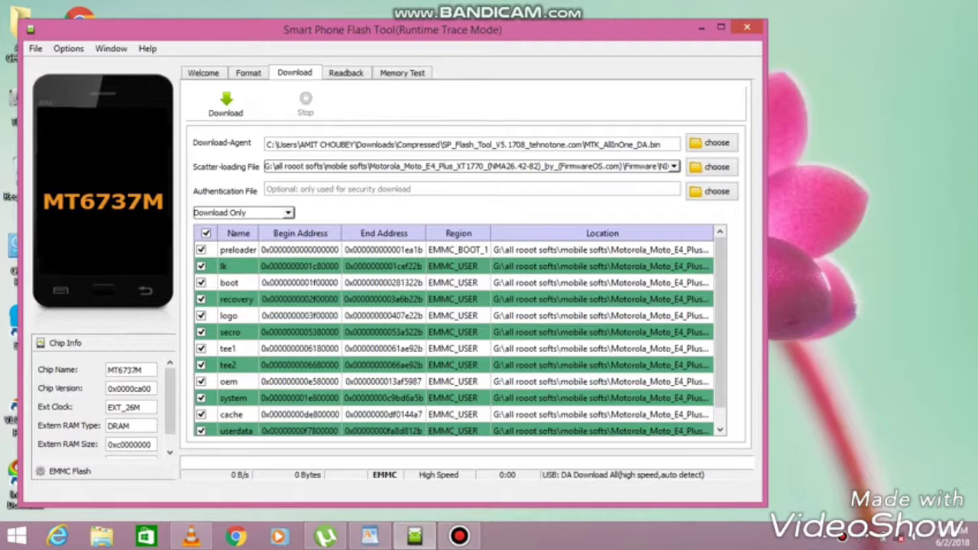
left_click(225, 103)
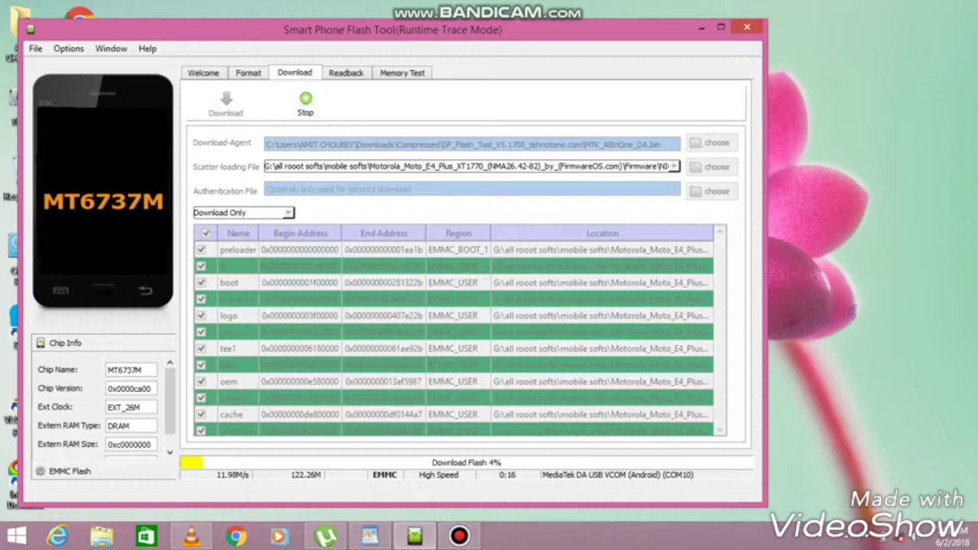
- Switch to the WordPad document and clear all of its existing text
mouse_move(369, 537)
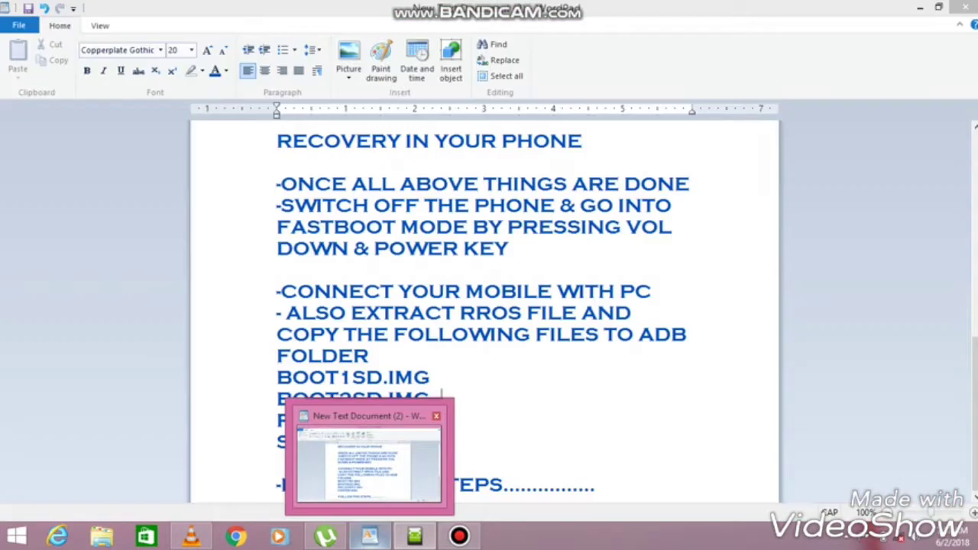
left_click(369, 462)
key("ctrl+a")
key("Delete")
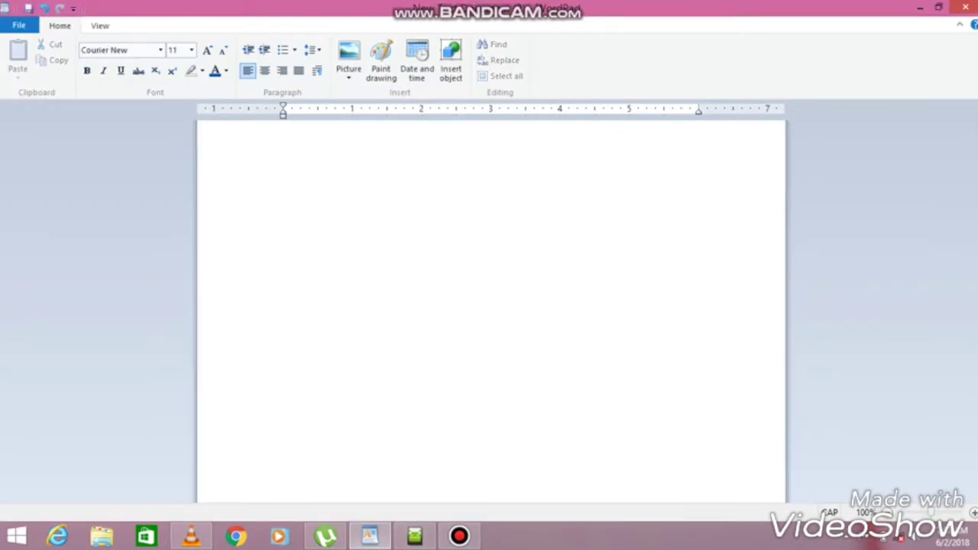
type("Fi")
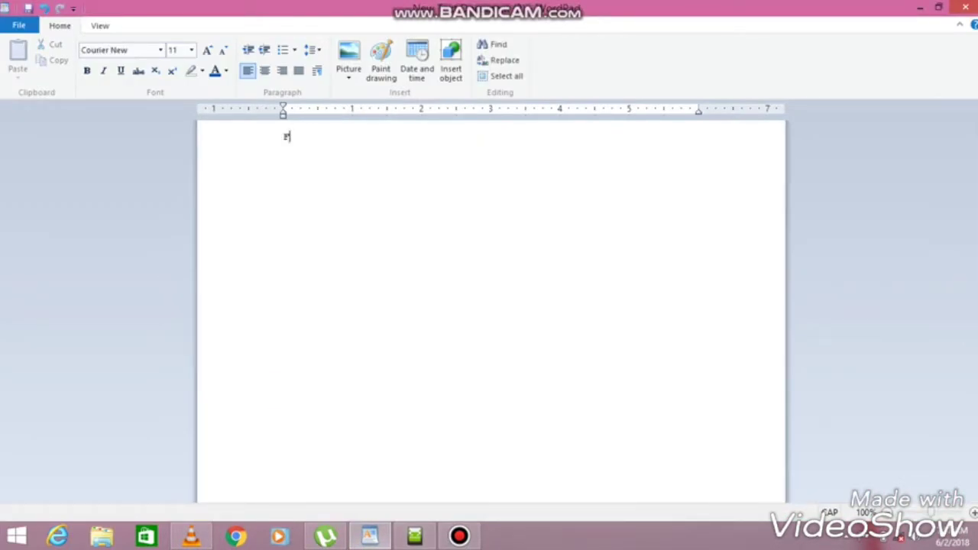
key("BackSpace")
key("BackSpace")
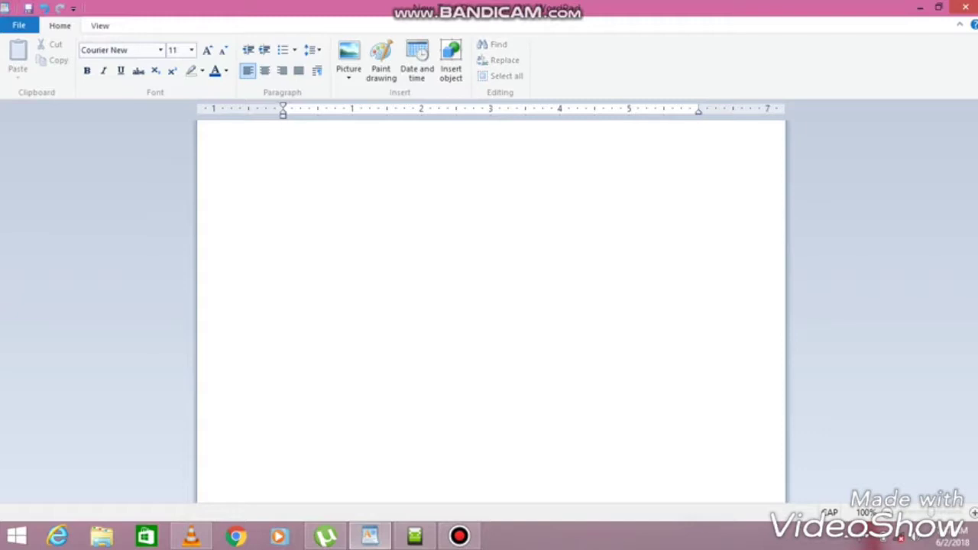
- Set the font of the empty document to Copperplate Gothic Bold
key("alt+h")
key("f")
key("f")
key("Up")
key("Up")
key("Up")
key("Up")
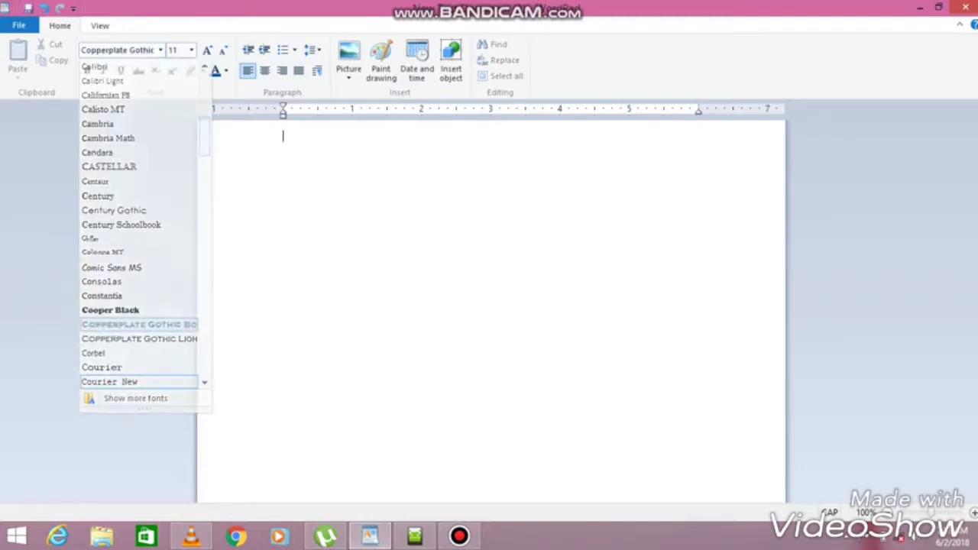
key("Return")
- Set the font size of the empty document to 20
key("alt+h")
key("f")
key("s")
key("Up")
key("Up")
key("Up")
key("Up")
key("Up")
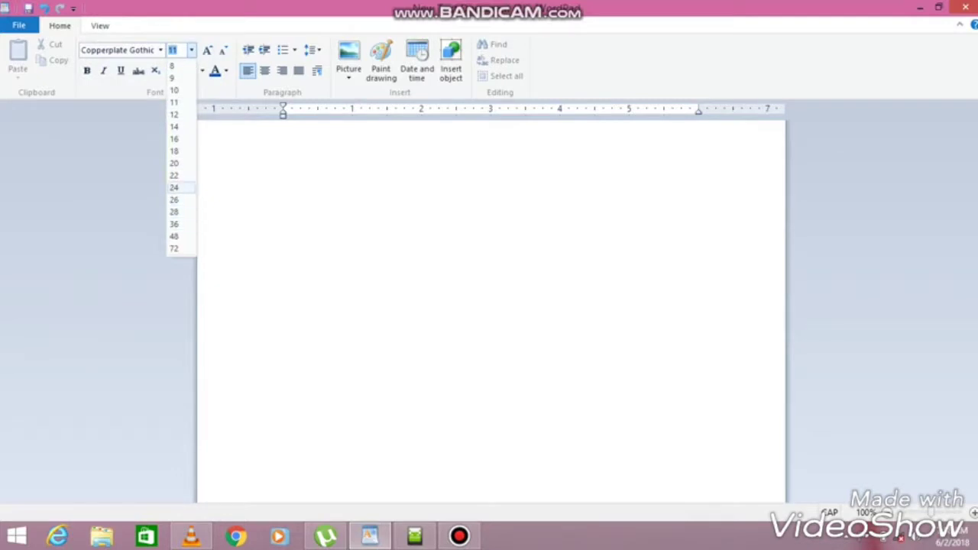
key("Return")
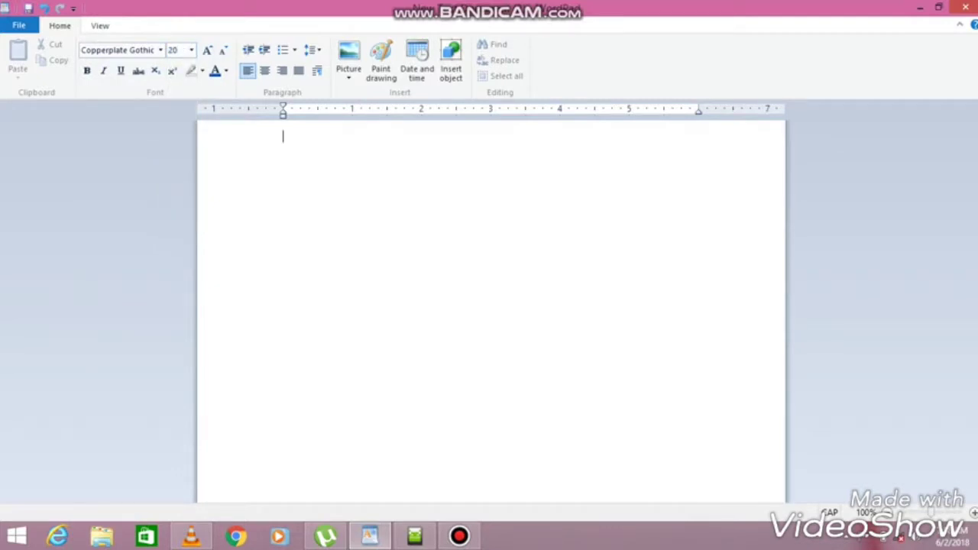
- Write the title "FLASHING FIRMWARE STOCK IN MOTO E4PLUS" at the start of the document
type("FLA")
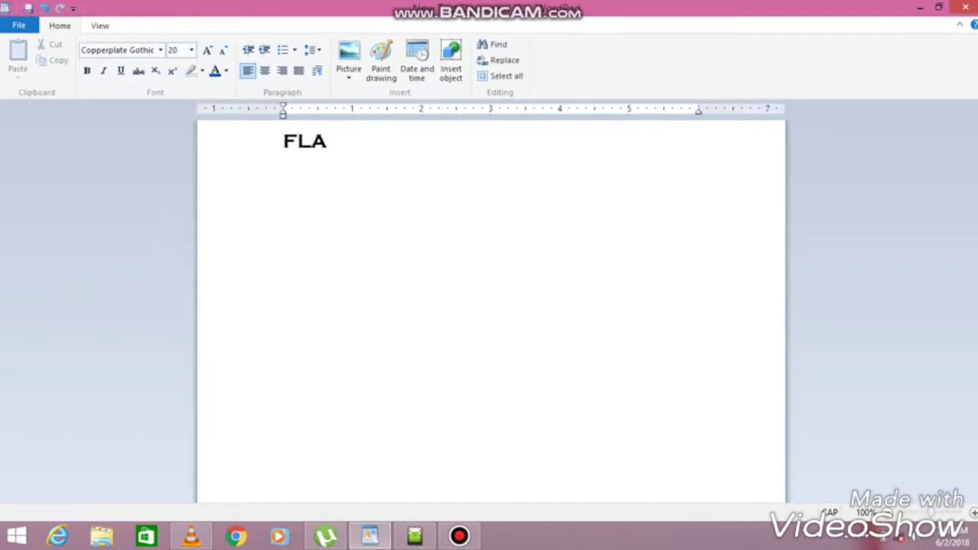
type("SHING")
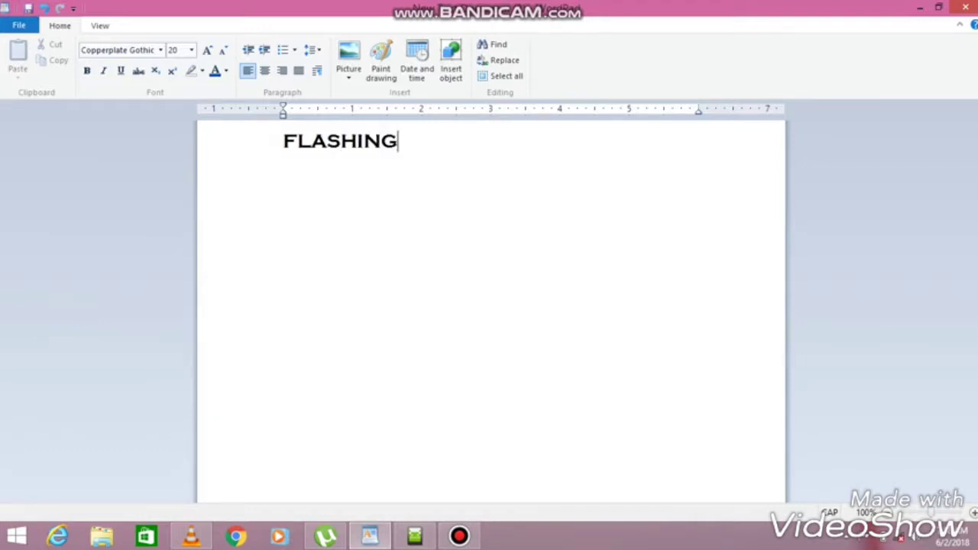
type(" FIR")
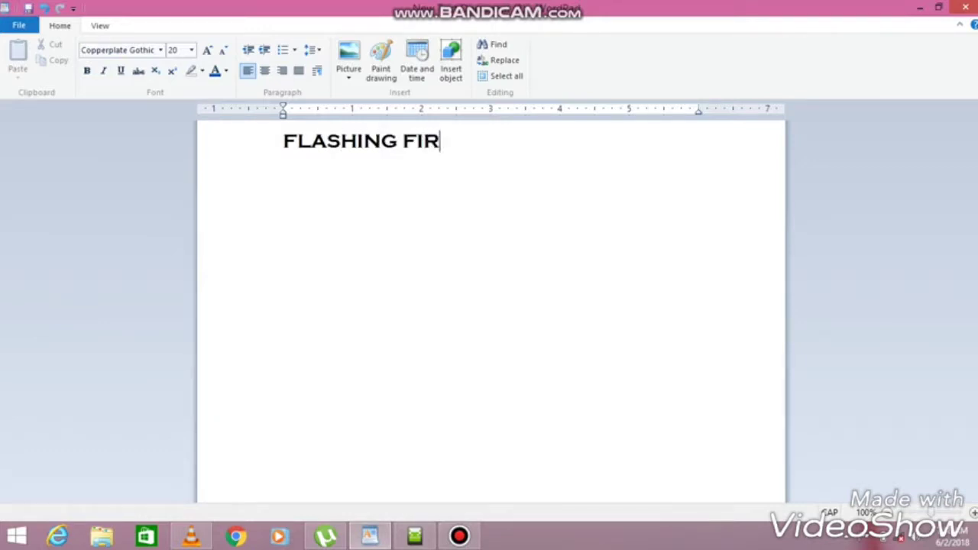
type("MWARE ")
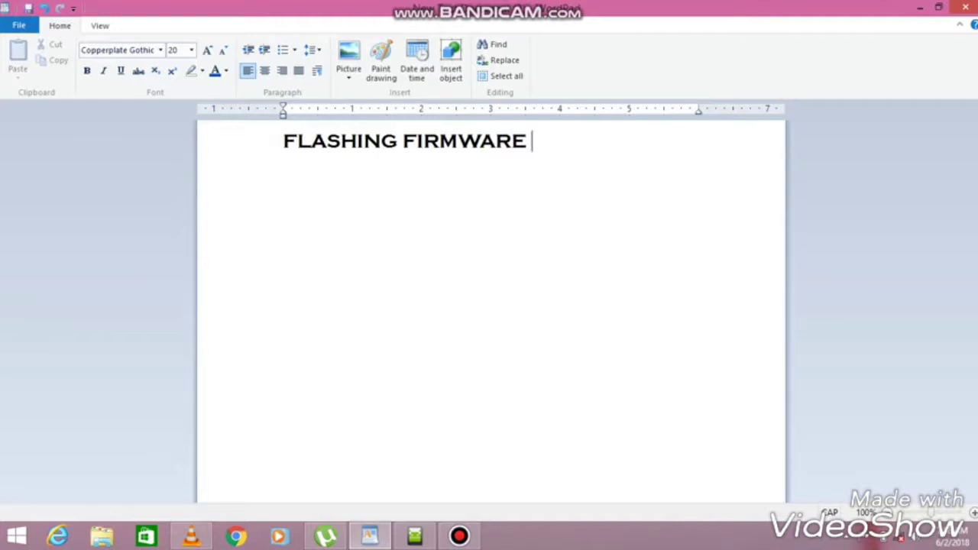
type("STOCK I")
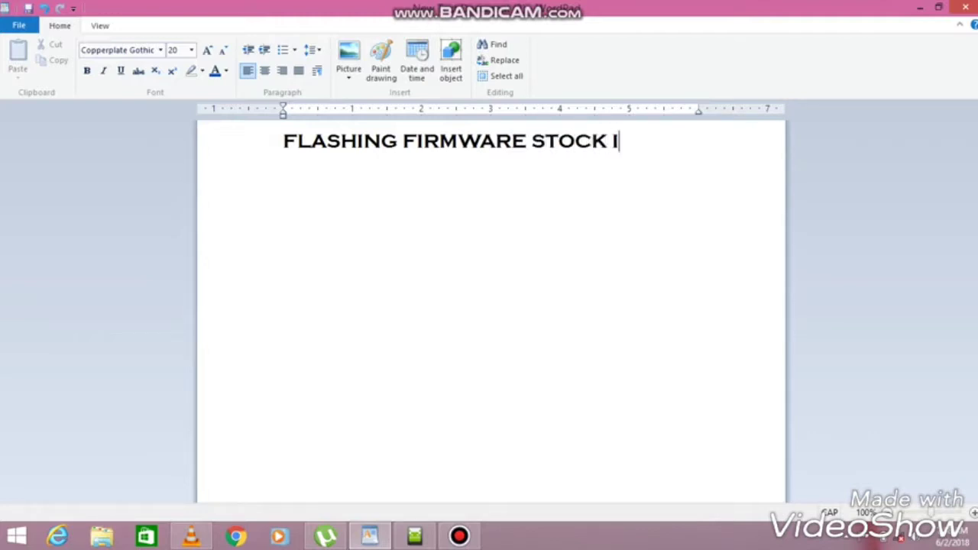
type("N MOTO ")
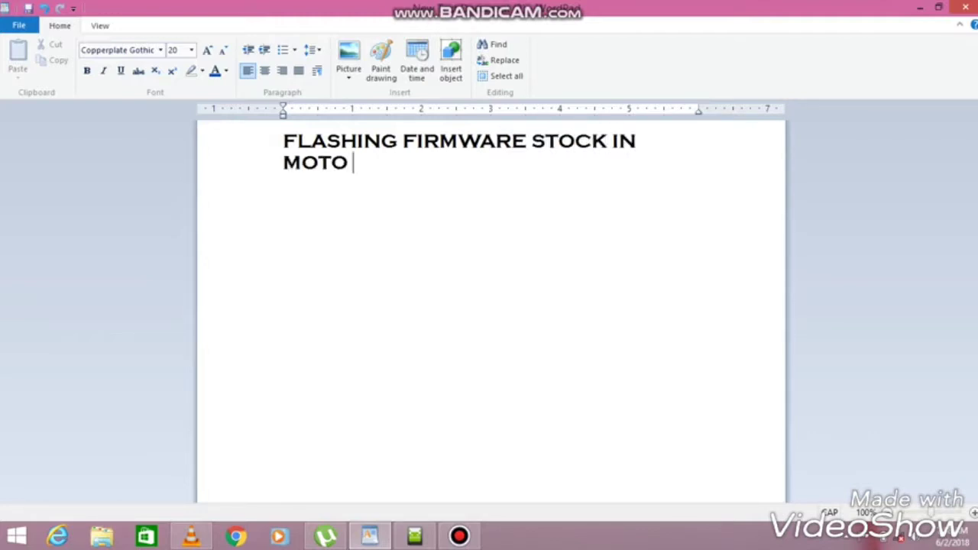
type("E4PLUS")
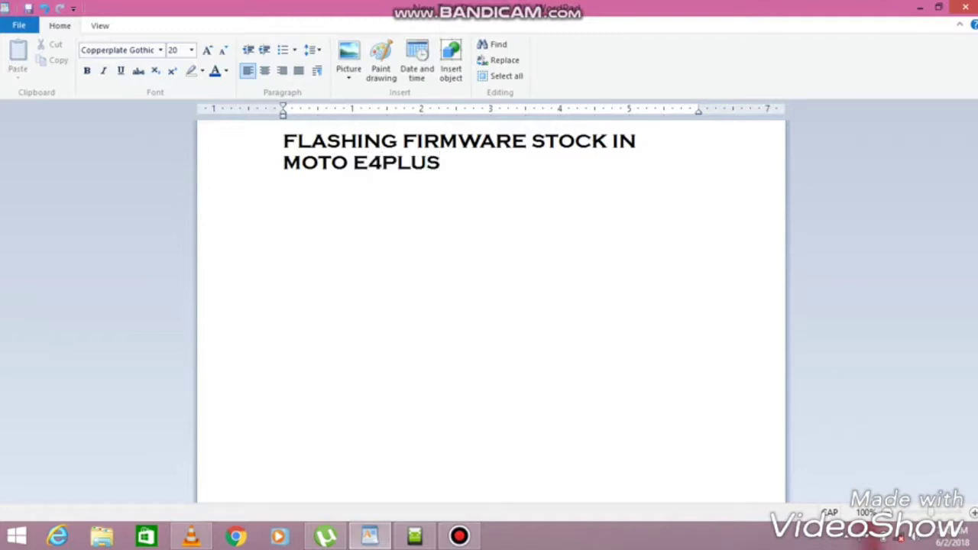
- Add the heading "PREREQUISITES" below the title, separated by a blank line
key("Return")
type("PRERE")
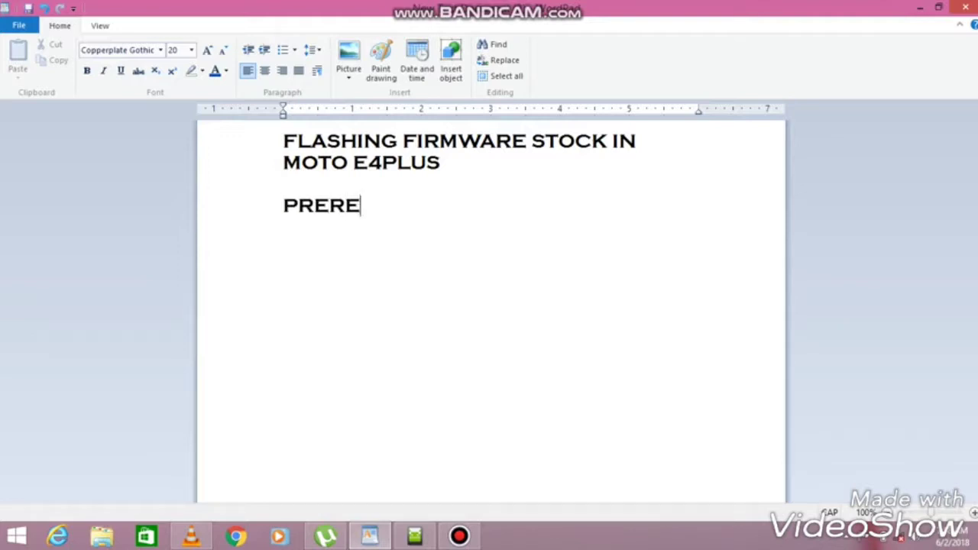
type("QUISITES")
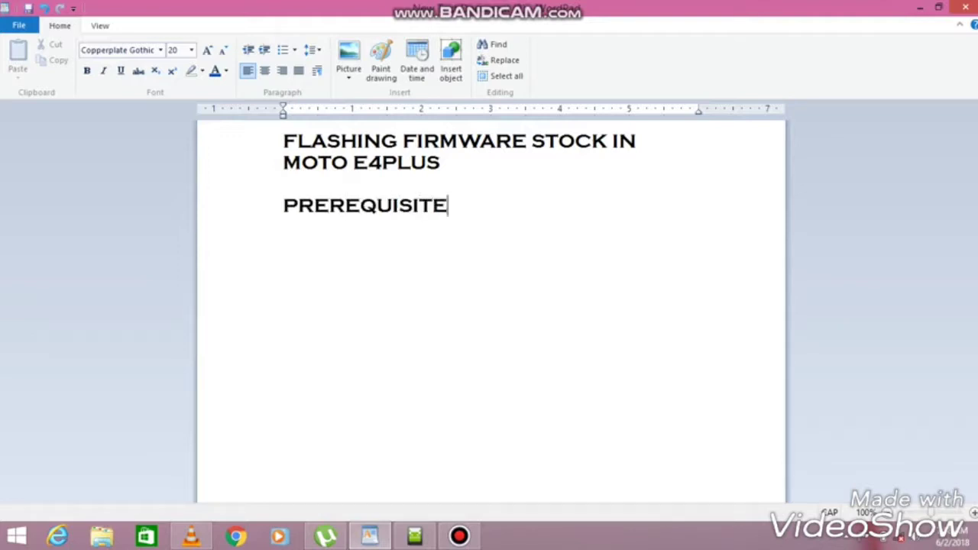
- Add the first list line "-SP FLASH TOOL" under the PREREQUISITES heading, leaving a blank line between them
key("Return")
key("Return")
type("-SP")
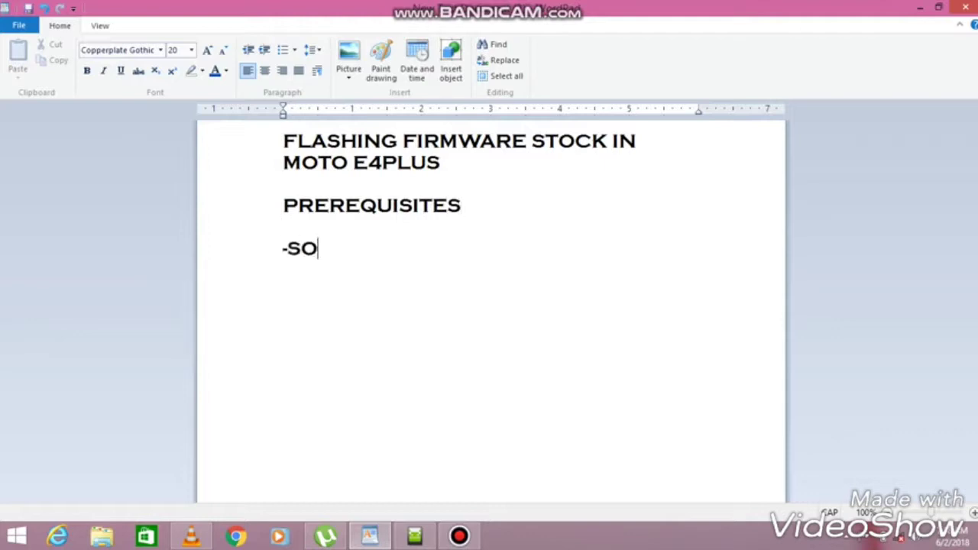
type(" FL")
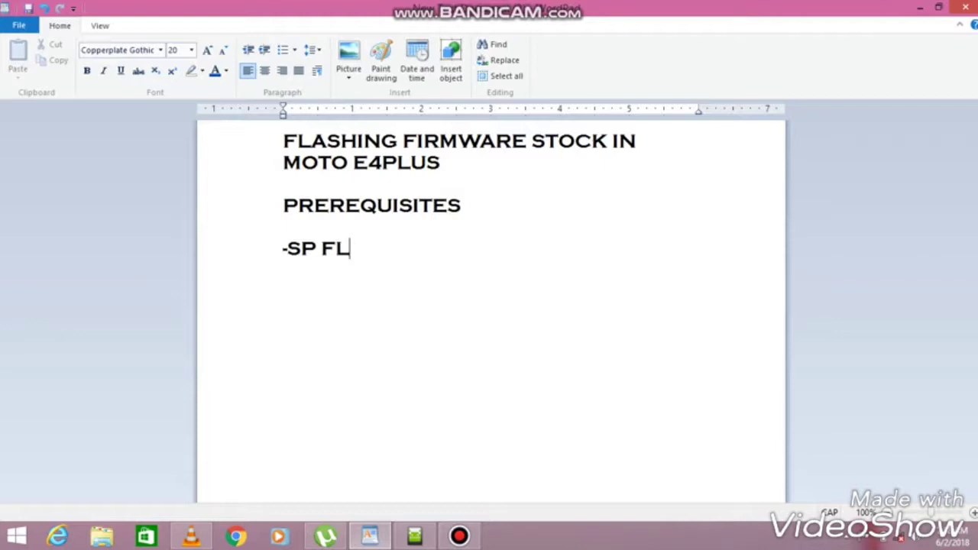
type("AS TOOL")
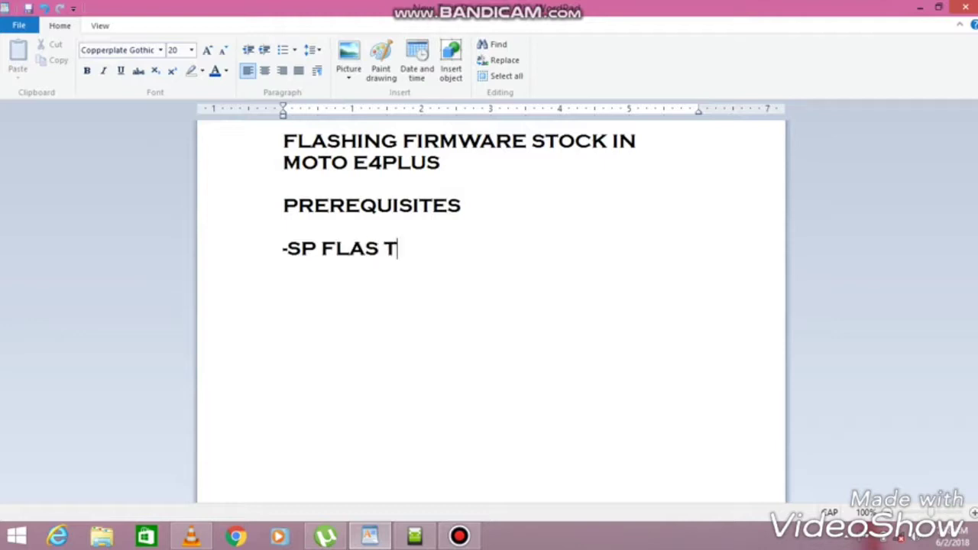
key("Left")
key("Left")
key("Left")
key("Left")
key("Left")
type("H")
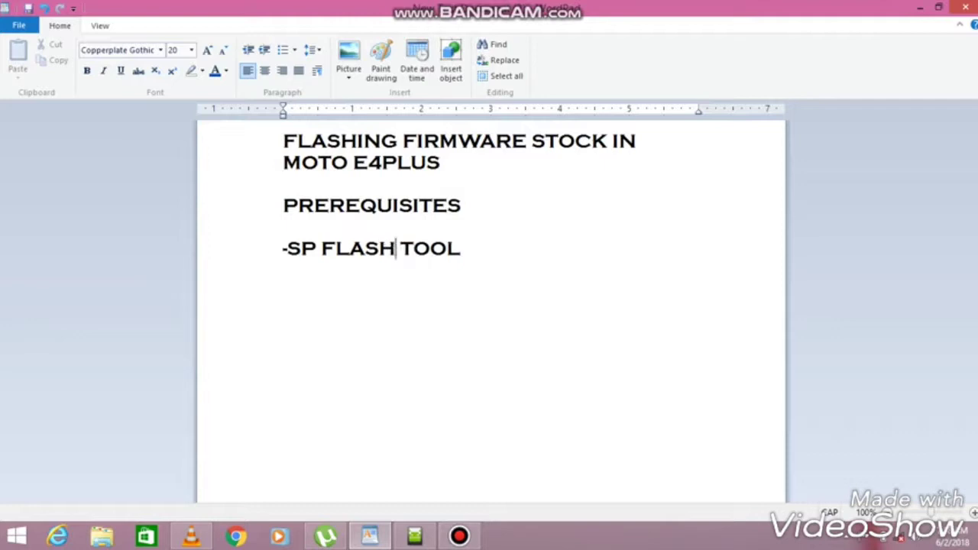
key("Right")
key("Right")
key("Right")
key("Right")
key("Right")
- Add the list line "-MOTOROLLA FIRMWARE ZIP FROM MOTOROLLA SITE" below the SP Flash Tool line
key("Return")
type("-MOTO")
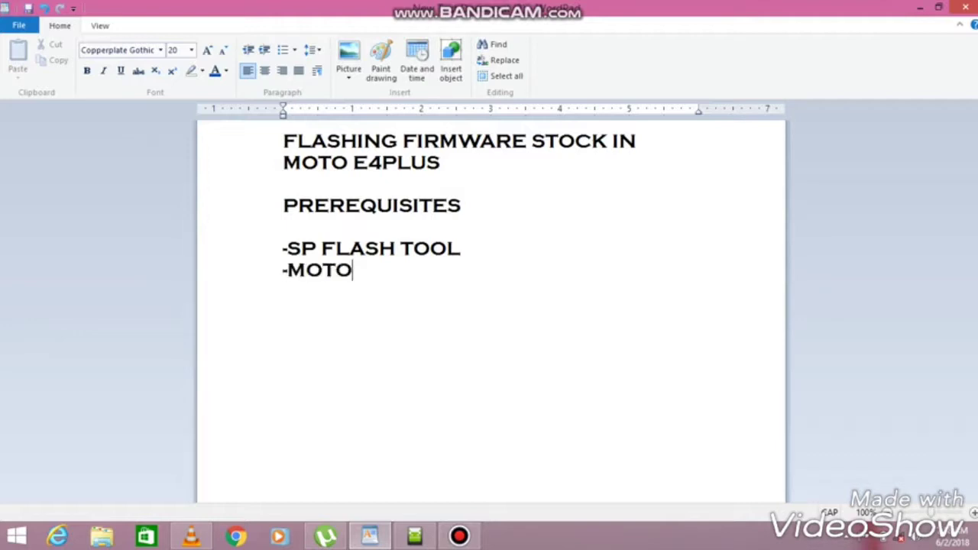
type("ROLLA ")
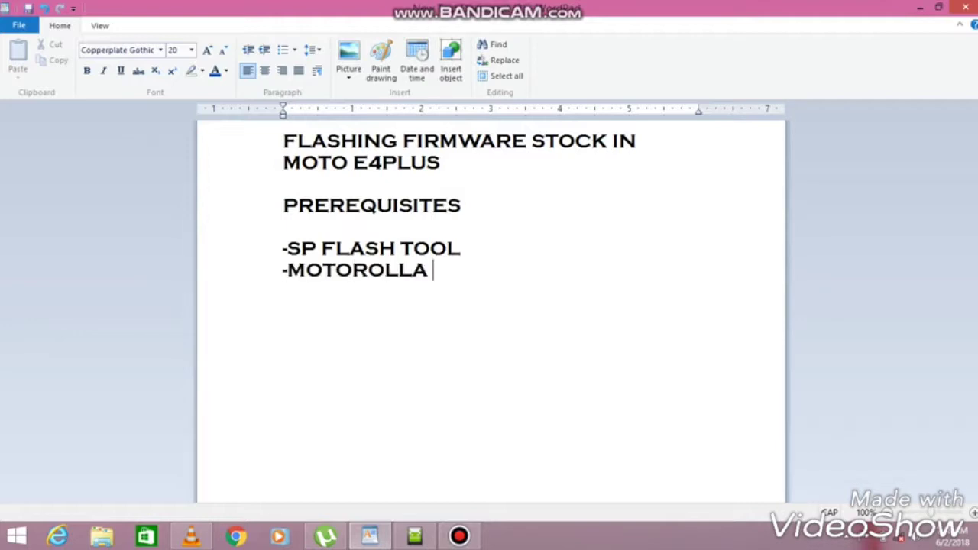
type("FIRM")
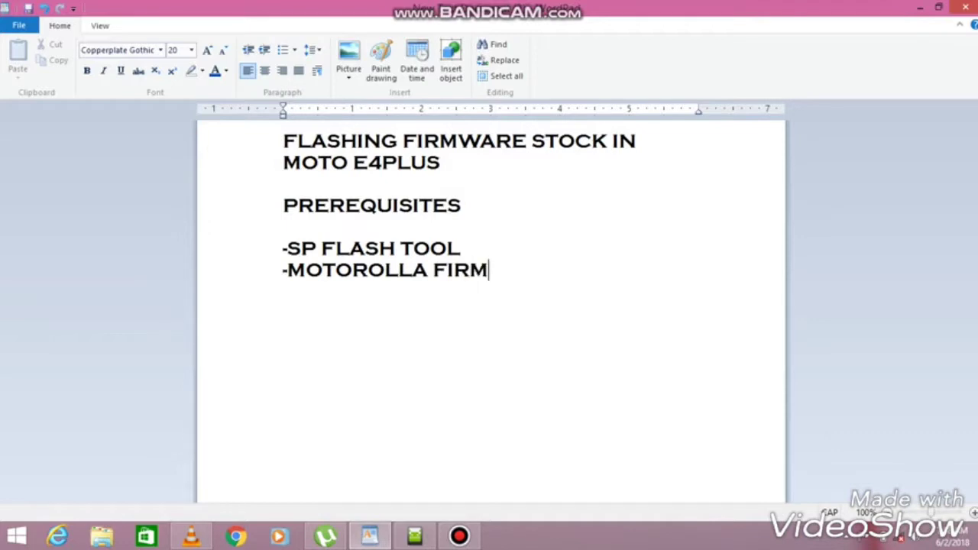
type("WARE ZI")
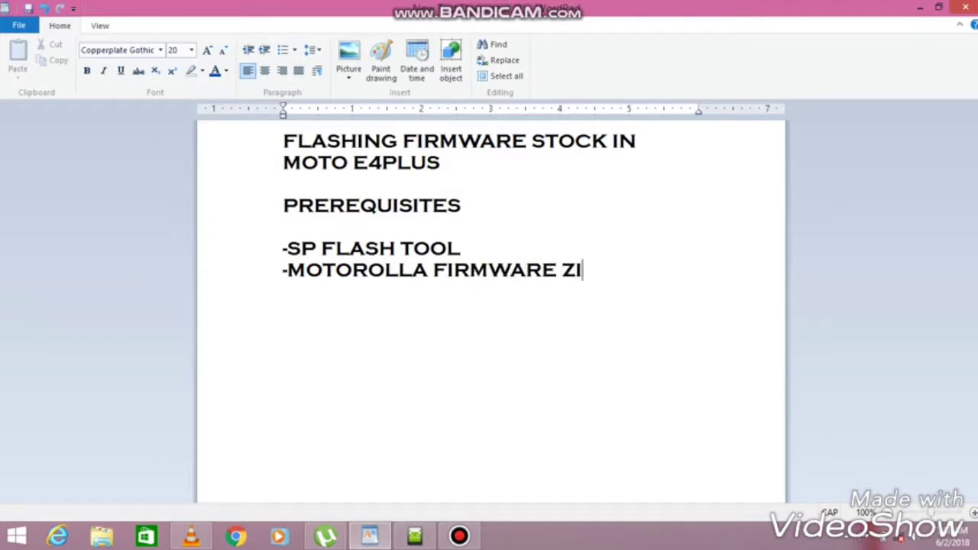
type("P FROM ")
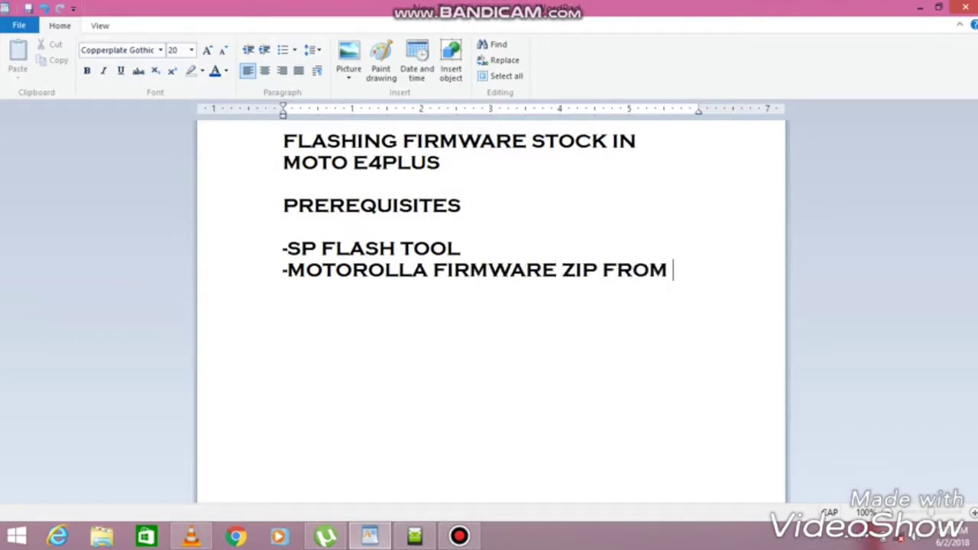
type("MOTORO")
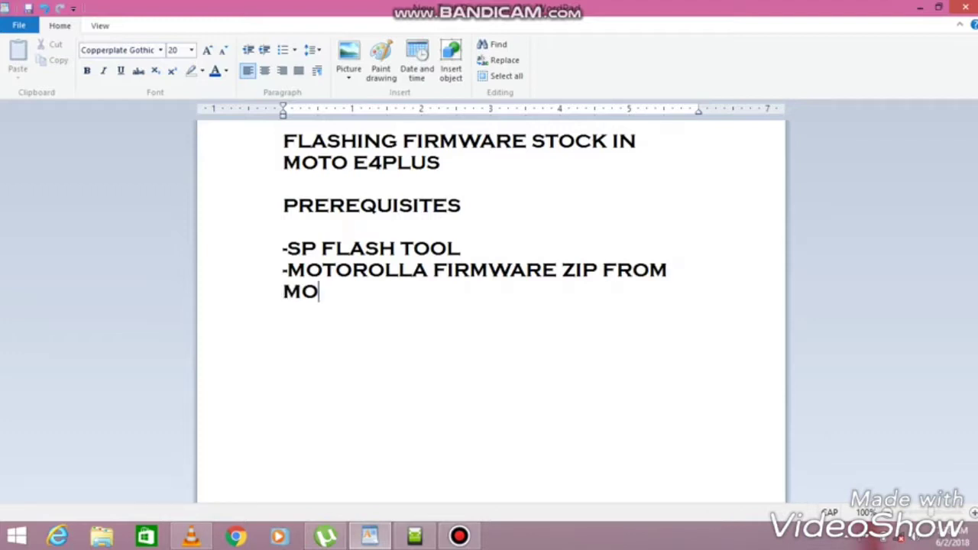
type("LLE")
key("BackSpace")
type("A SITE")
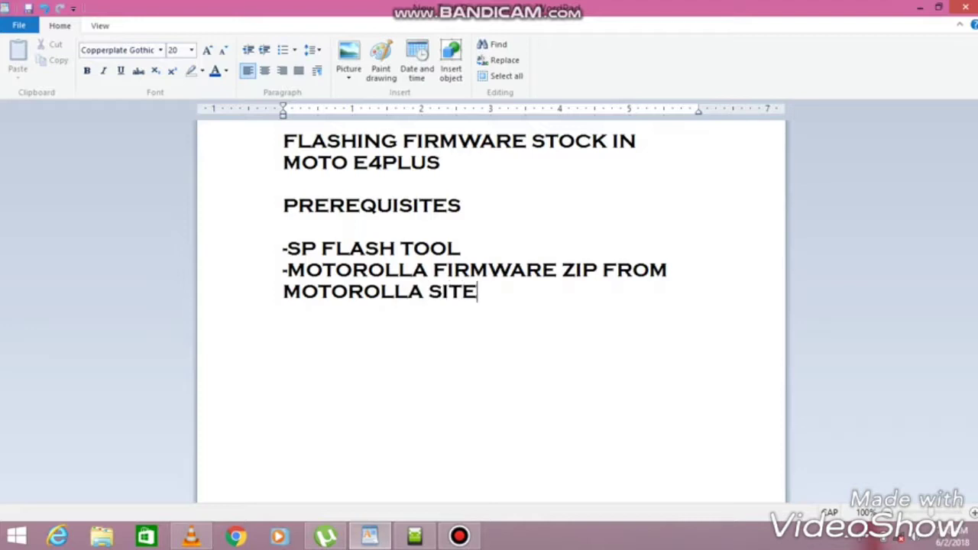
- Add the list line "-NOW EXTRACT THE FILE" below the firmware line
key("Return")
type("-NOW ")
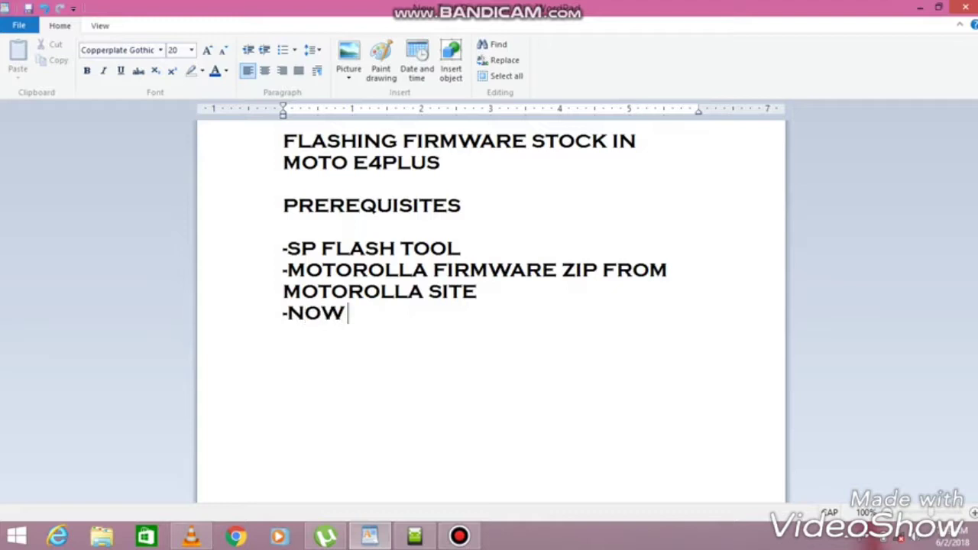
type("EXTRACT THE FILE")
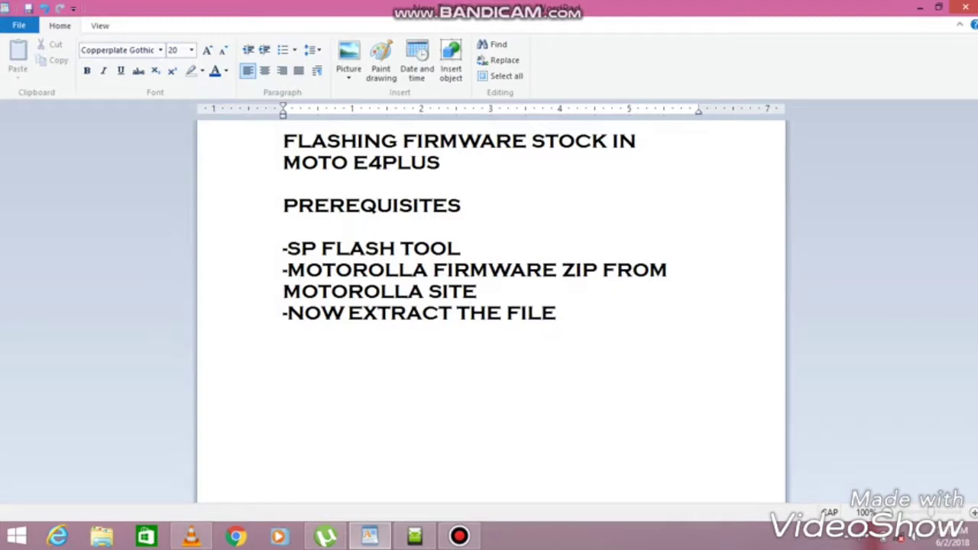
- Add the list line "-OPEN SP FLASH TOOL AND LOCATE ANDROID SCATTER FILE" below the extract line
key("Return")
type("-OPEN SP FLASH TOOL ")
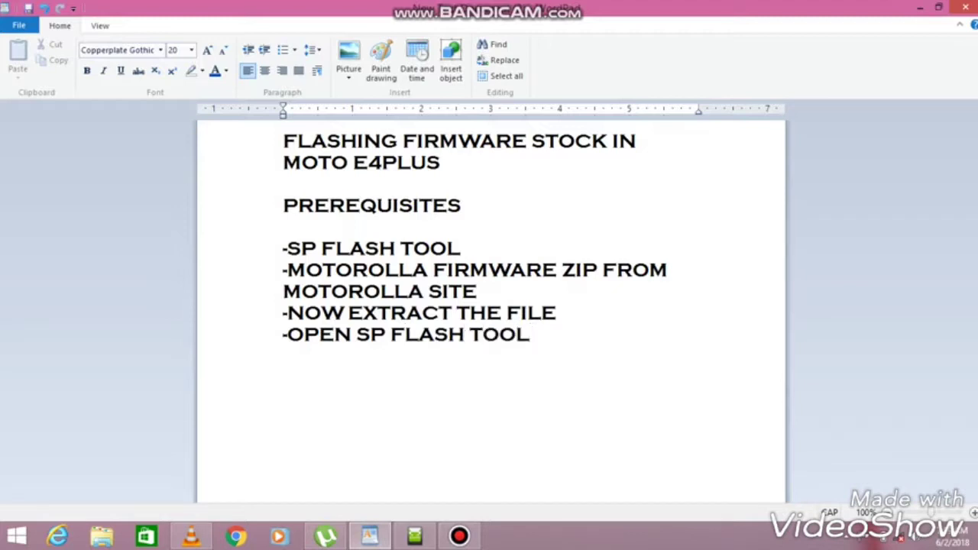
type("AND")
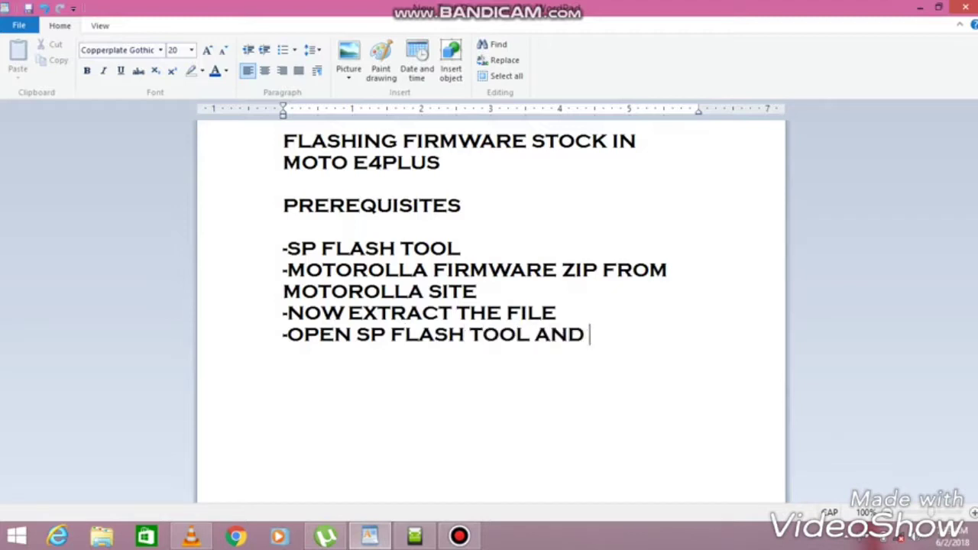
type("LOCATE")
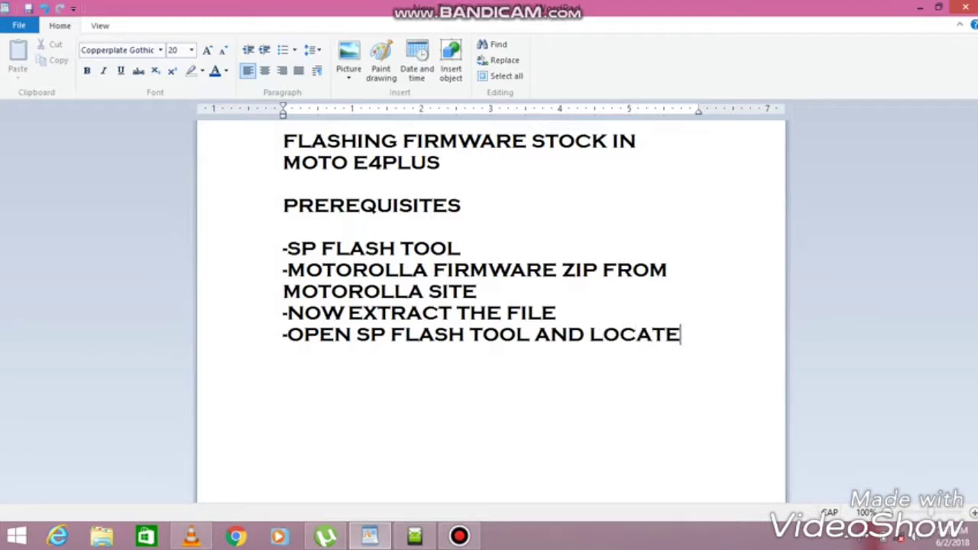
type(" ANDR")
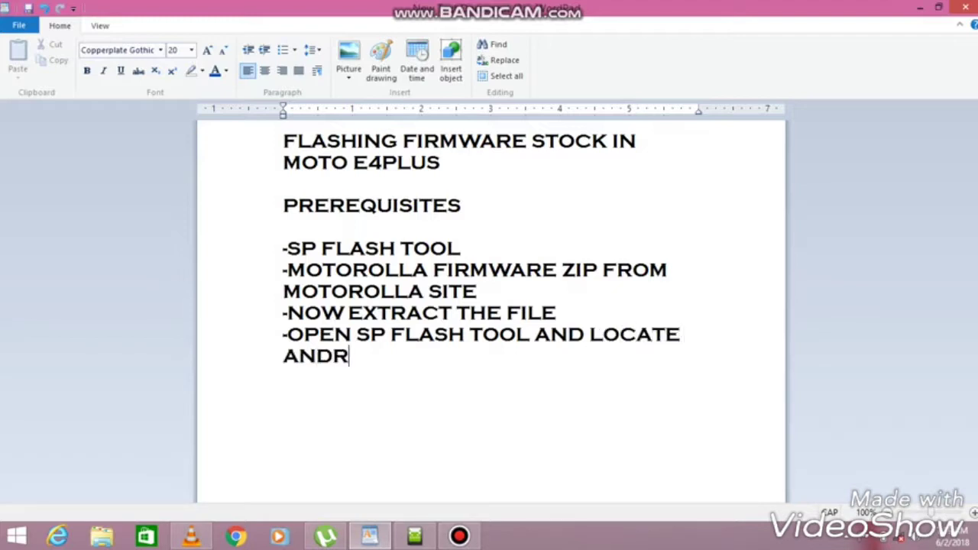
type("OID SCATTER FILE")
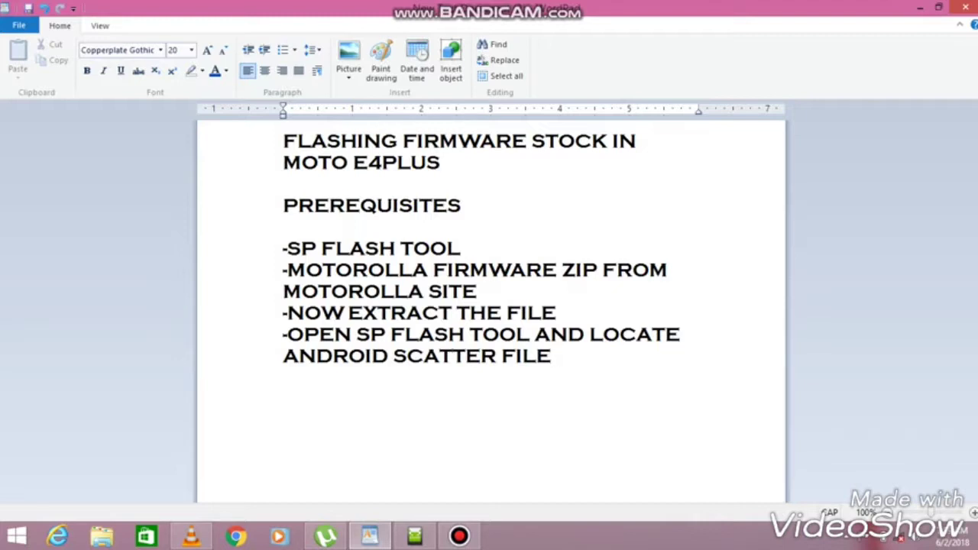
- Add the list line "-NOW SWITCH OFF THE WHILE WHILE CONNECTED TO PC" below the scatter file line
key("Return")
type("-NOW")
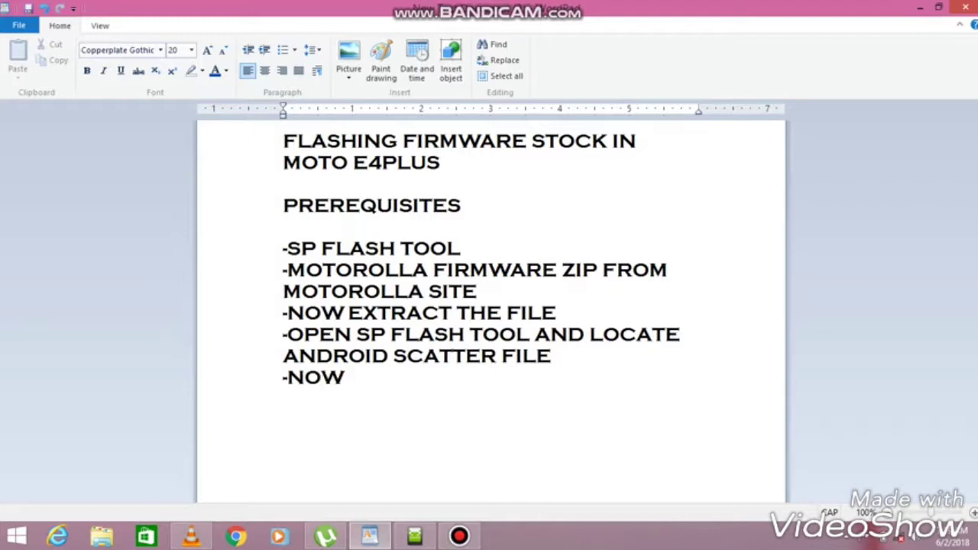
type(" SWITCH ")
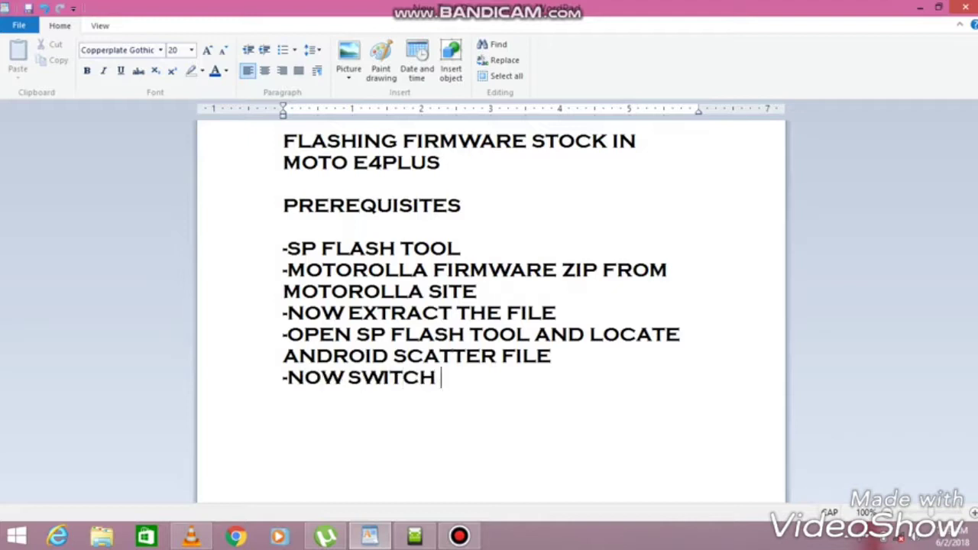
type("OFF THE ")
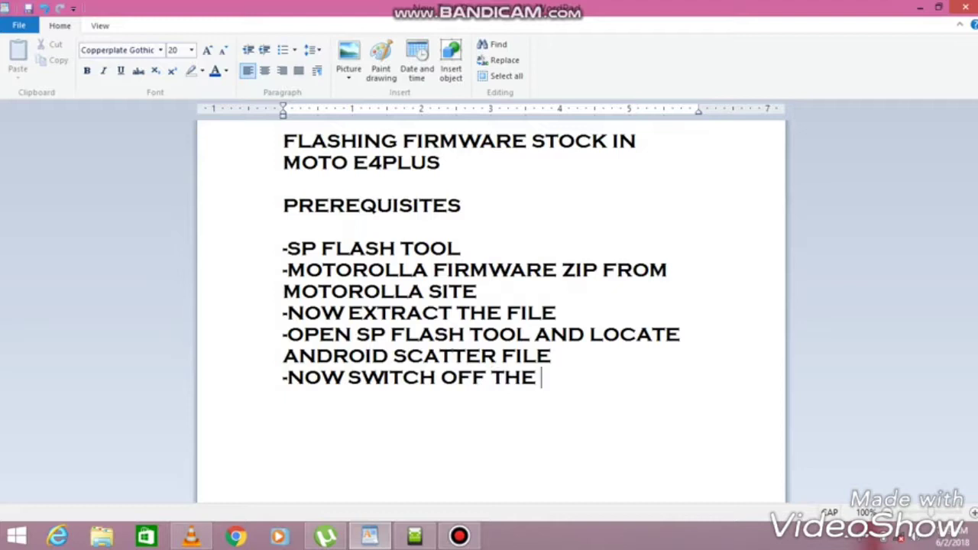
type("WHI")
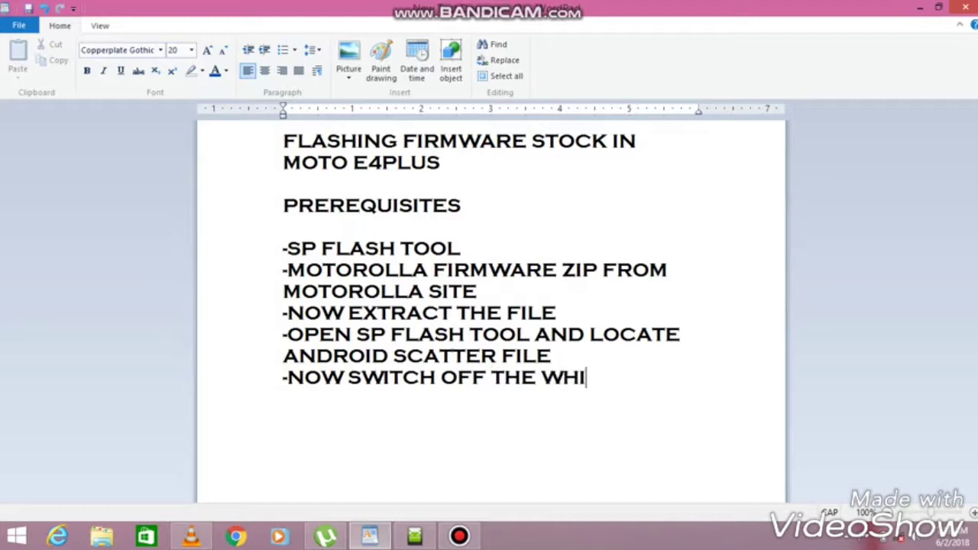
type("LE WHILE WHI")
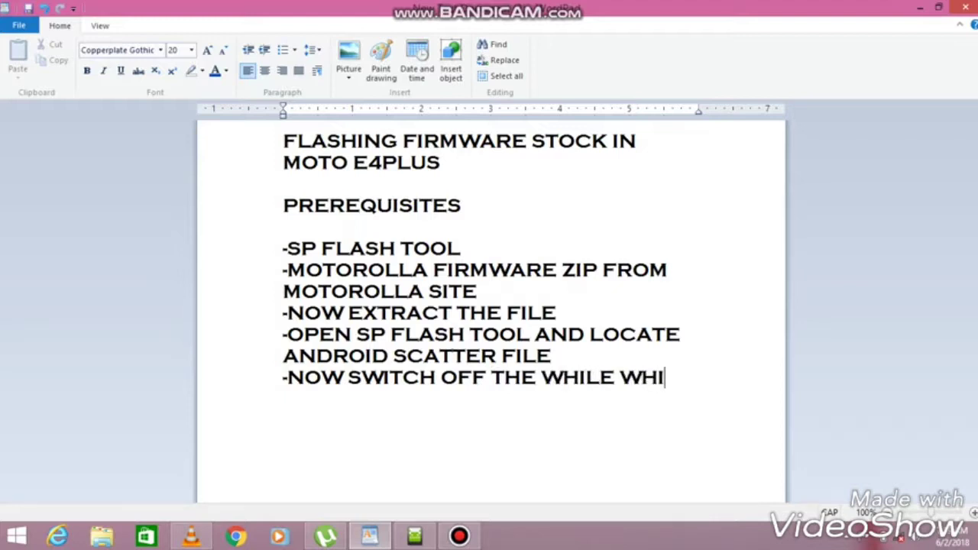
type("LE CONN")
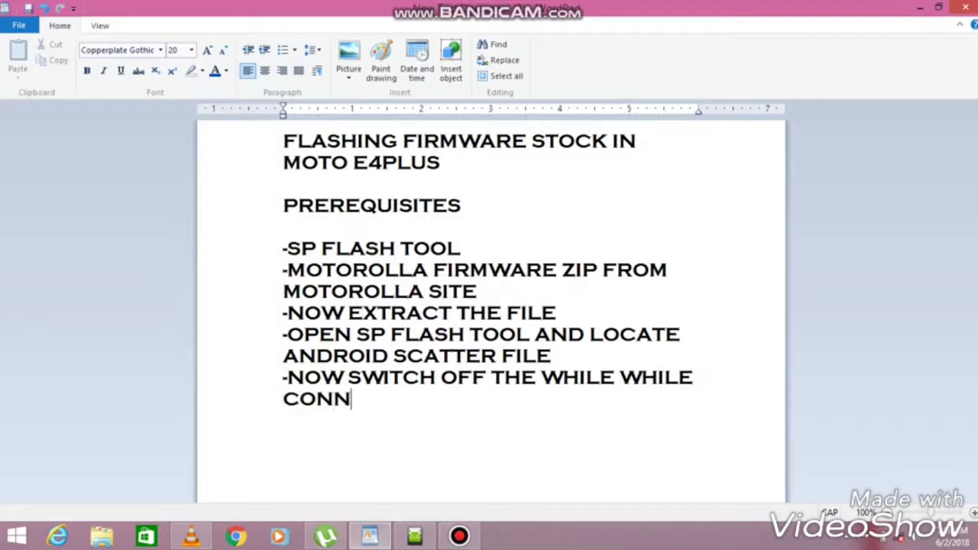
type("ECTED TO")
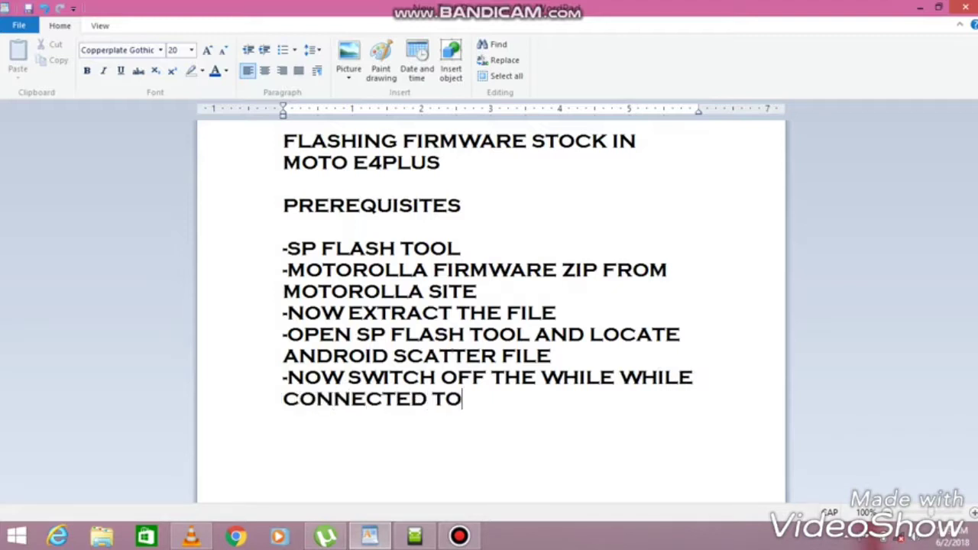
type(" PC")
- Add the list line "-PRESS DOWNLOAD" below the line about switching off while connected to the PC
key("Return")
type("-P")
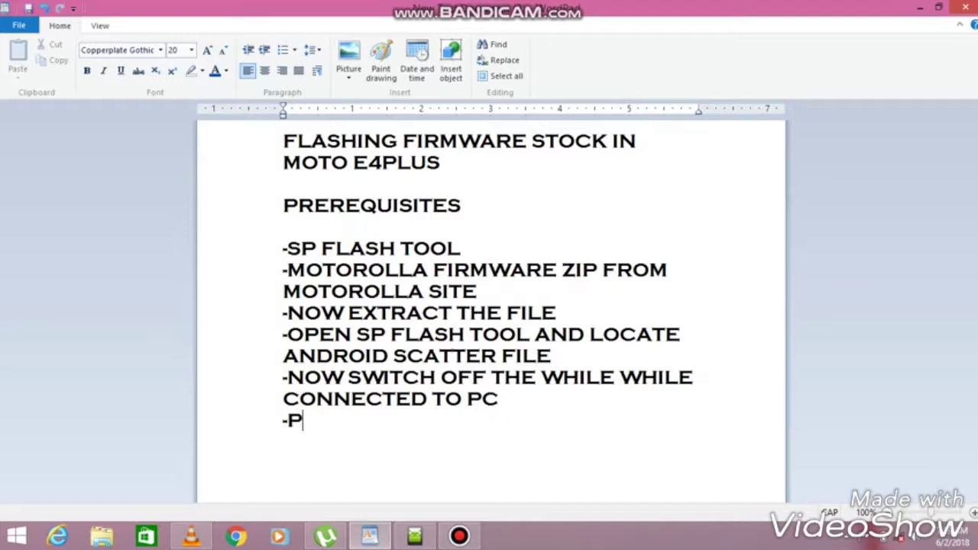
type("RESS DOWNLOAD")
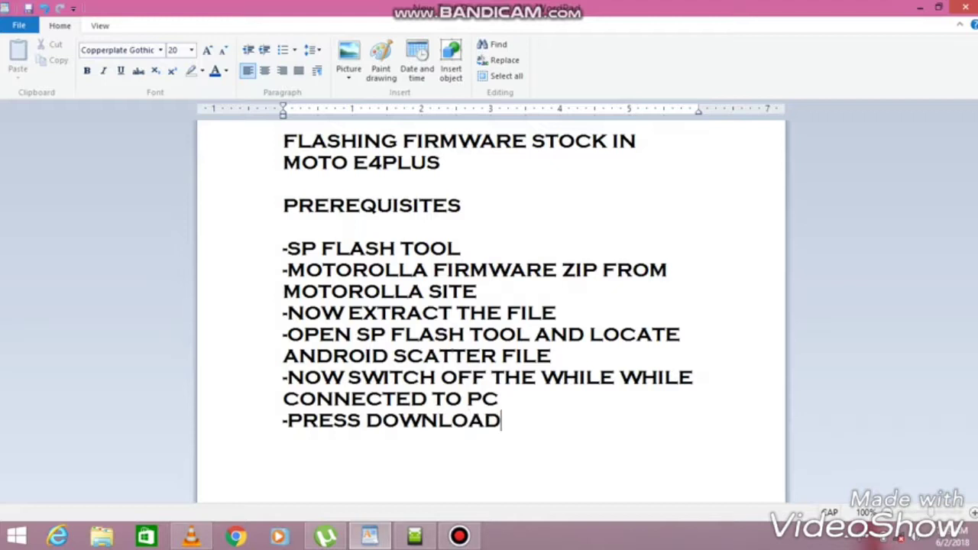
- Add the list line "-WHWN FLASHING IS DONE SWITCH ON THE MOBILE" below the download line and end it with a line break
key("Return")
type("-WHWN GF")
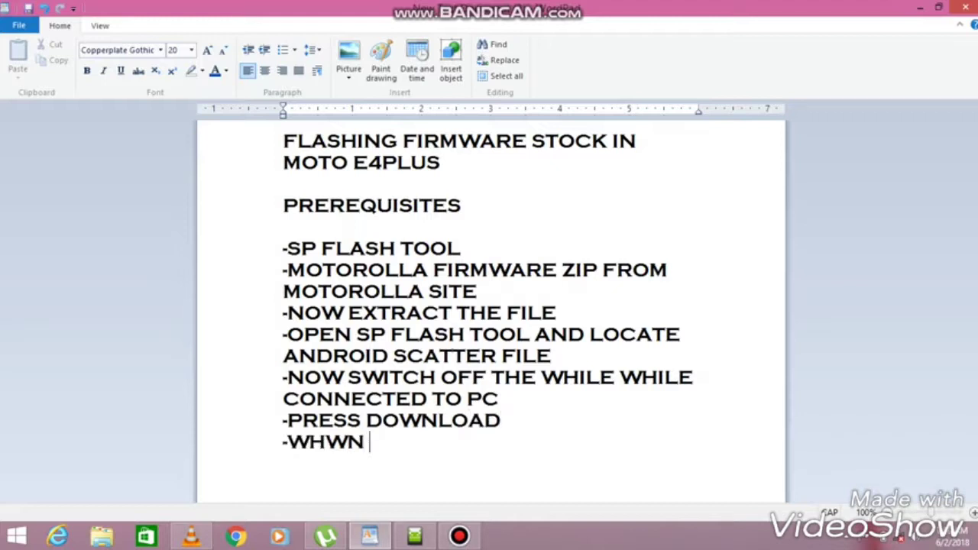
key("BackSpace")
key("BackSpace")
type("FLASHING UIS")
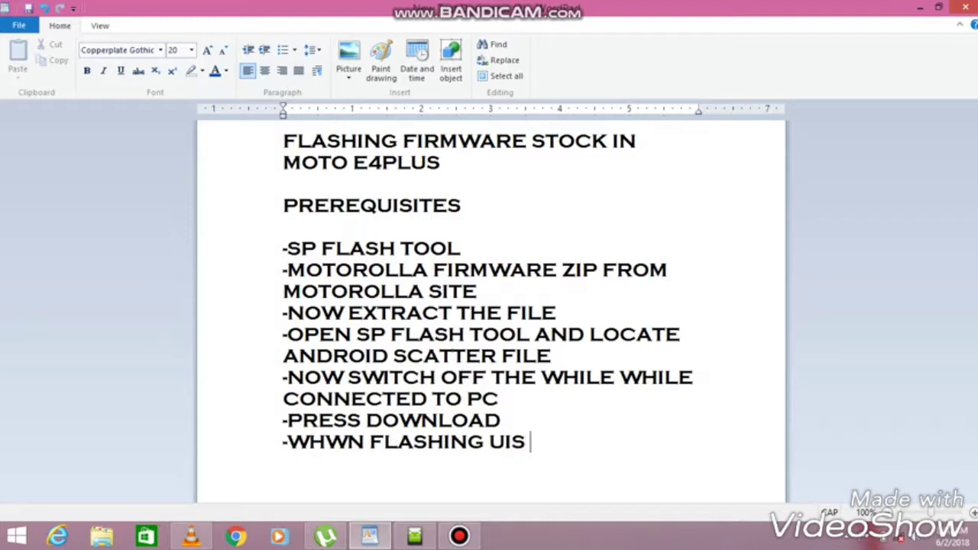
key("BackSpace")
key("BackSpace")
key("BackSpace")
key("BackSpace")
type("I")
type("S DON")
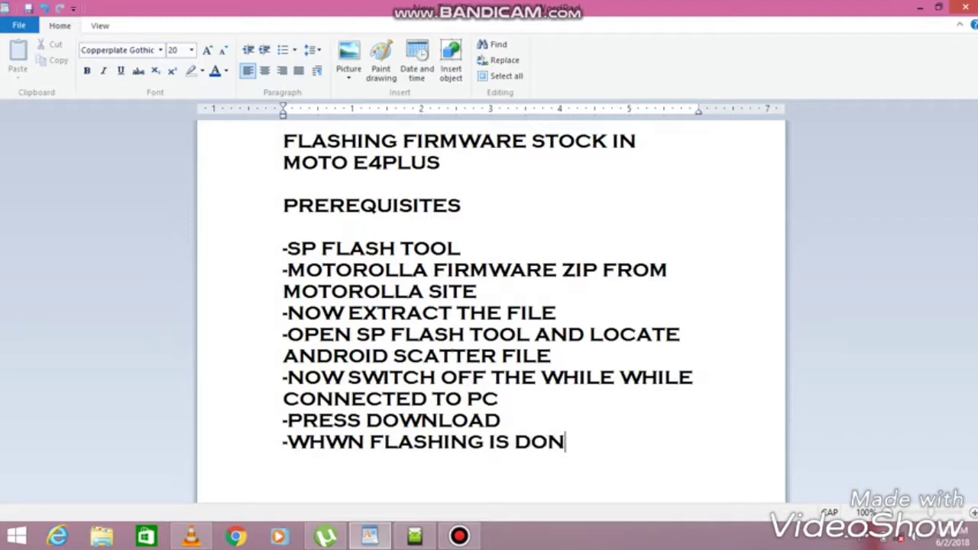
type("E SWITCH ")
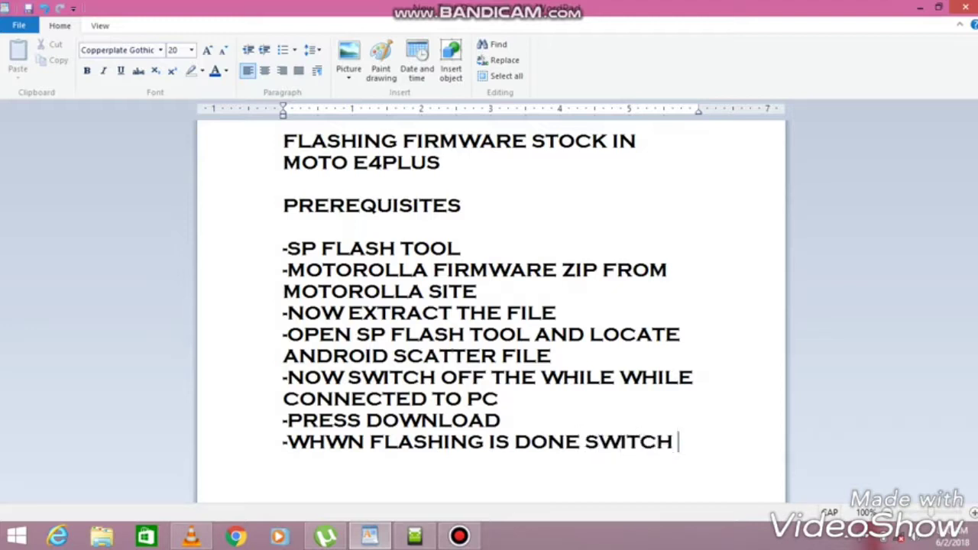
type("ON THE ")
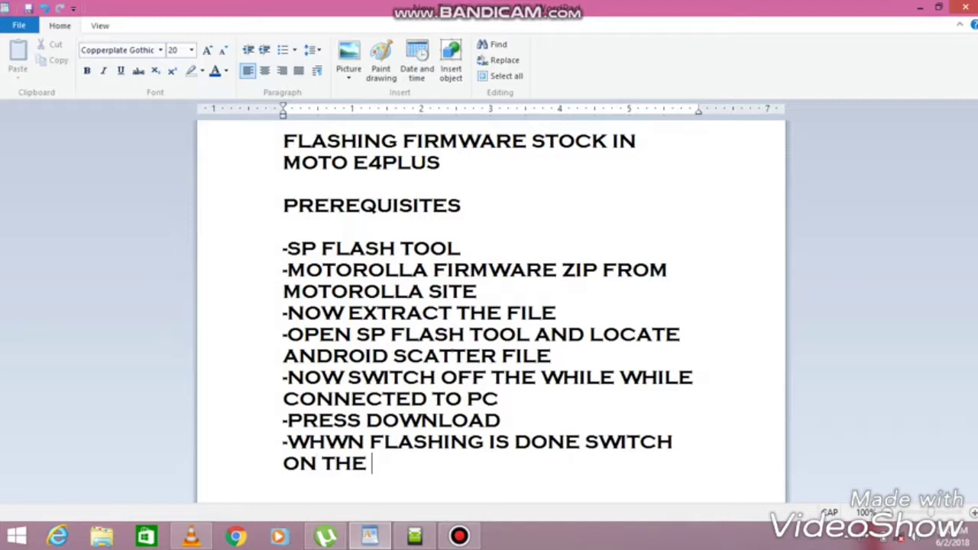
type("MOBILE")
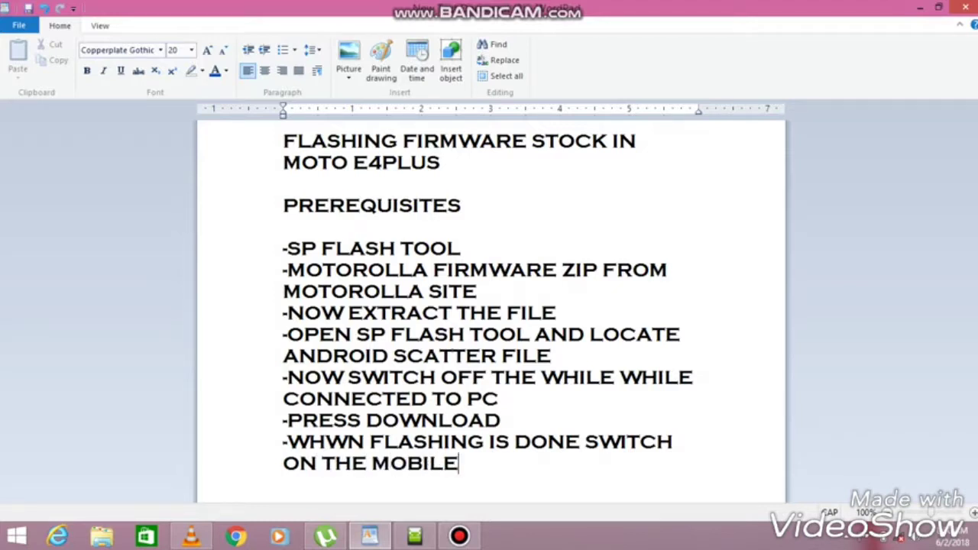
key("Return")
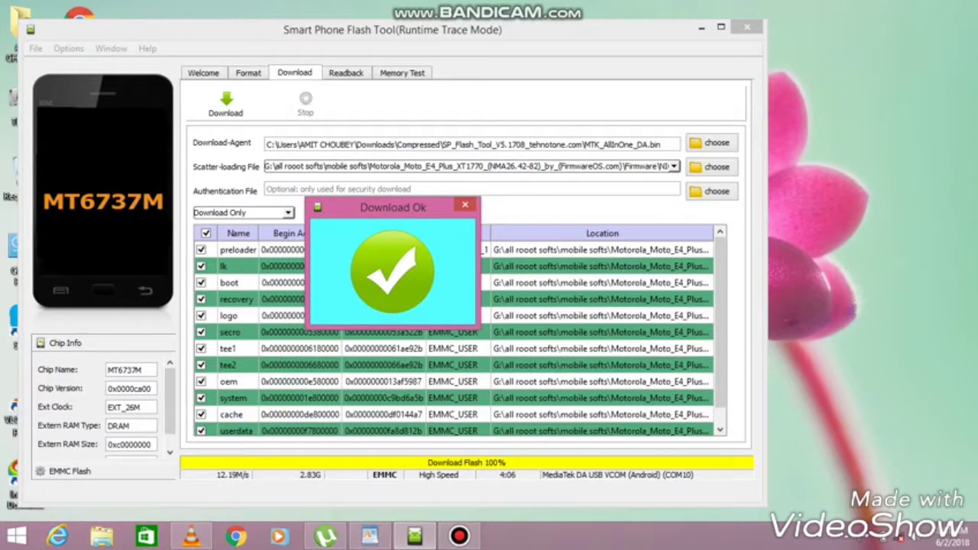
- Close the Download Ok dialog in SP Flash Tool and bring up the Bandicam recorder window
left_click(465, 205)
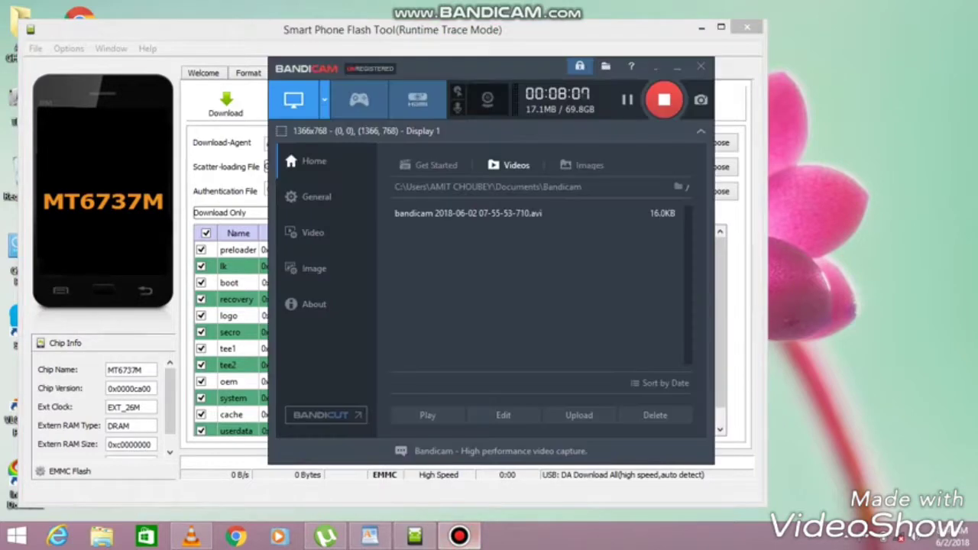
left_click(460, 535)
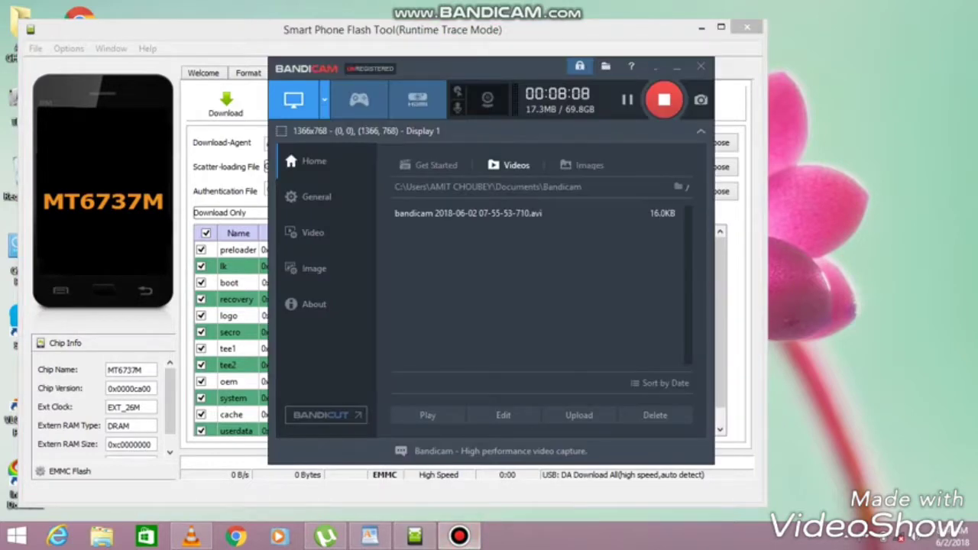